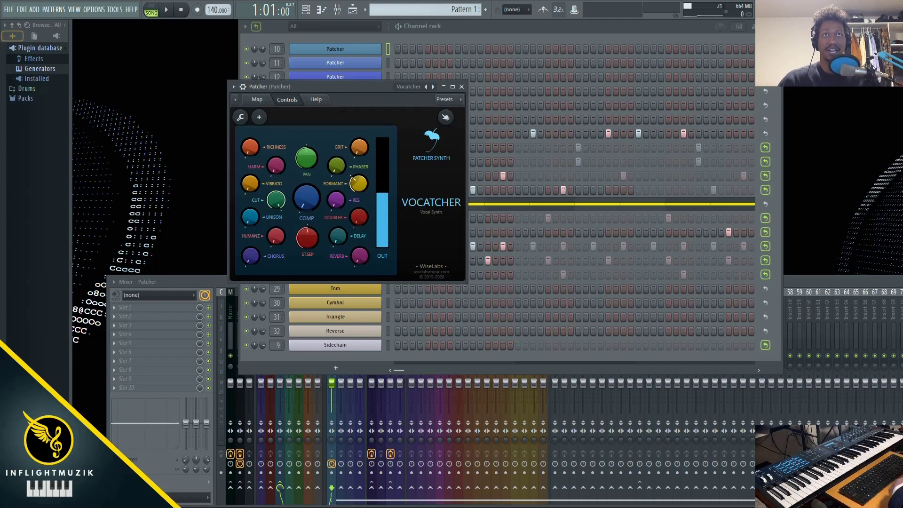
pyautogui.moveTo(342, 87); pyautogui.dragTo(315, 92)
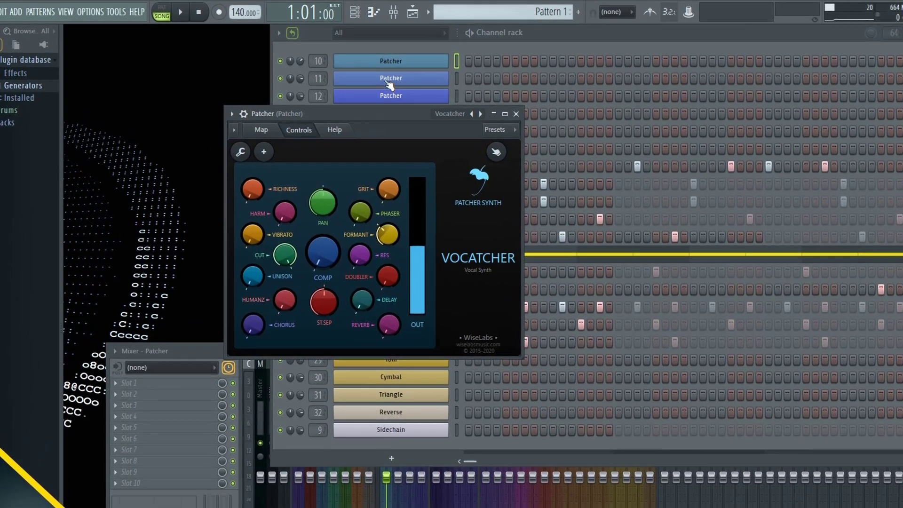
pyautogui.click(389, 85)
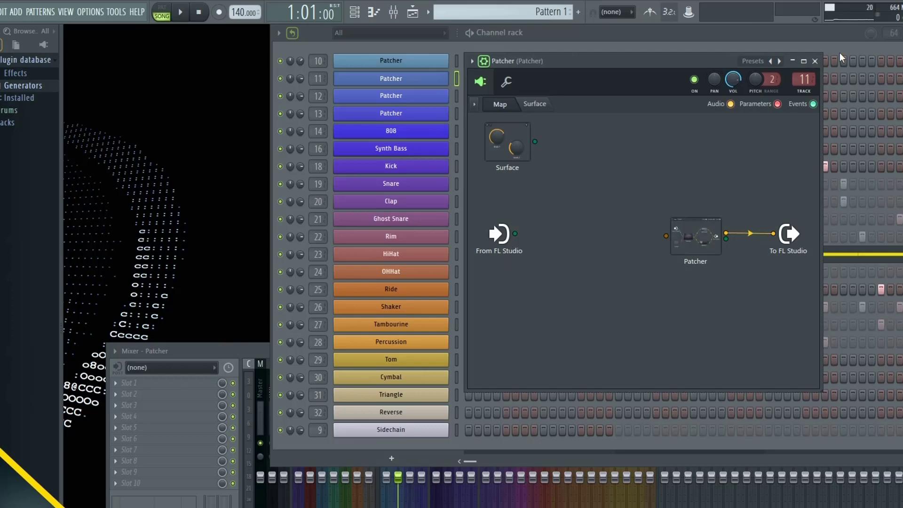
pyautogui.click(815, 61)
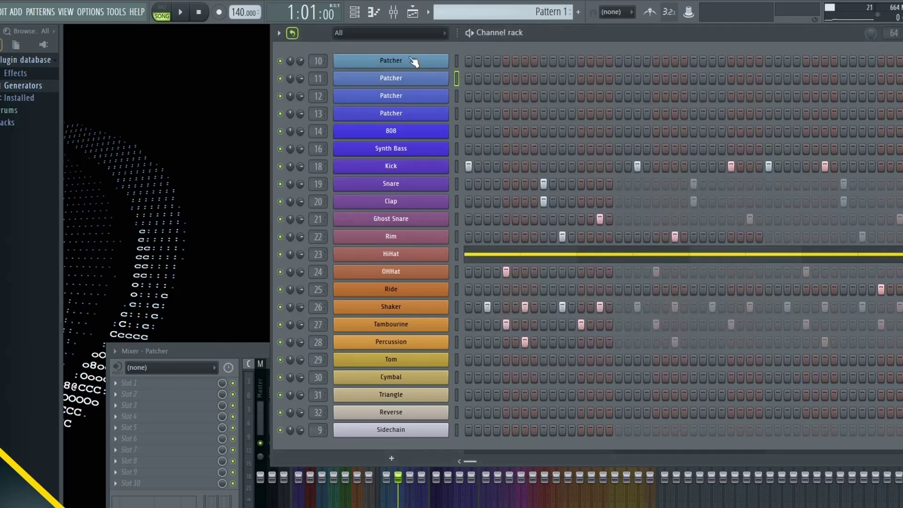
# - Open the Patcher on channel 10 and load the Vocatcher preset from the X WiseLabs category
pyautogui.click(425, 61)
pyautogui.click(452, 114)
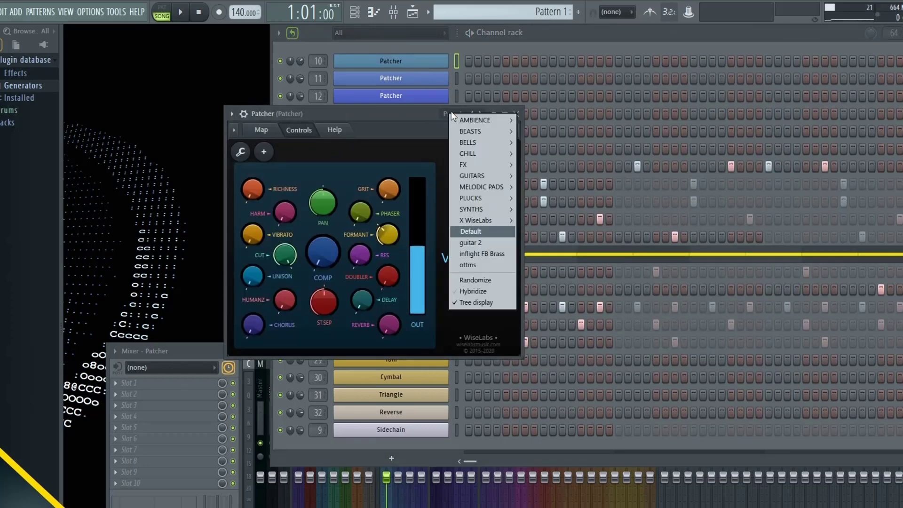
pyautogui.moveTo(489, 220)
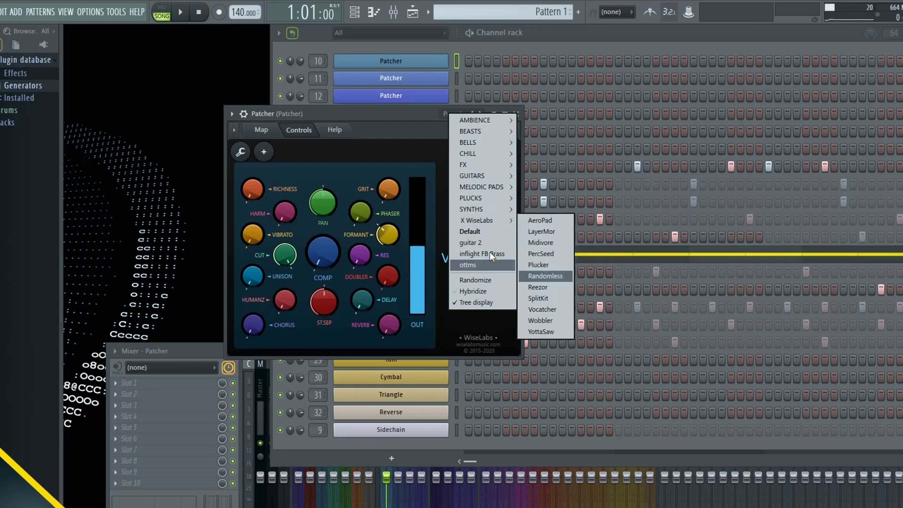
pyautogui.click(542, 308)
# - Open Harmor from the enlarged Patcher map and place its window beside the Vocatcher controls
pyautogui.click(176, 123)
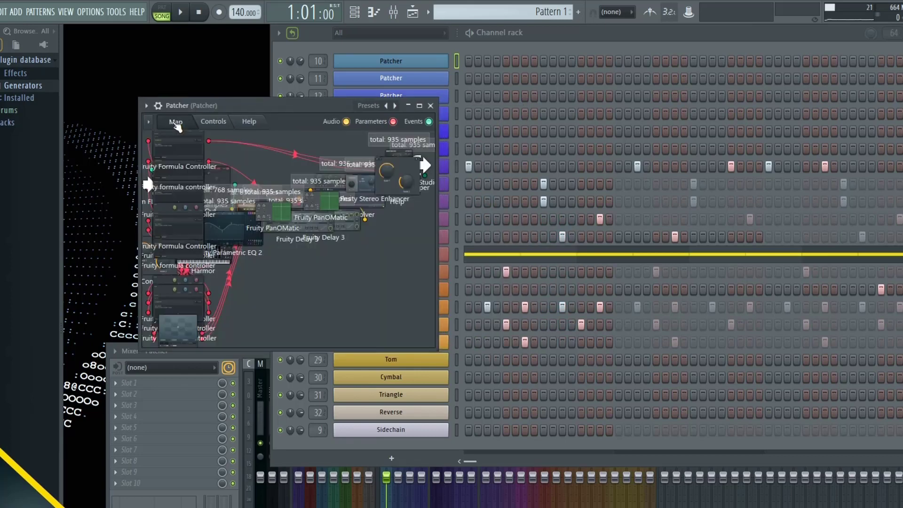
pyautogui.moveTo(435, 351); pyautogui.dragTo(681, 395)
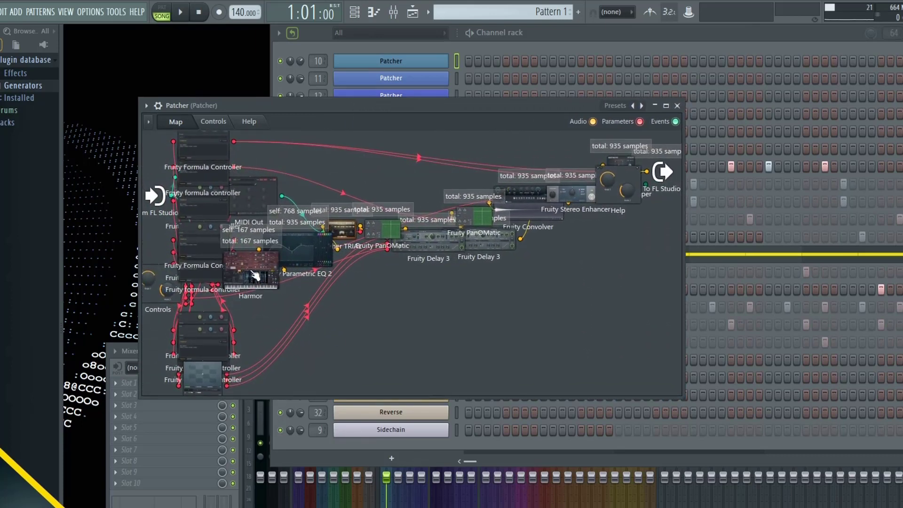
pyautogui.doubleClick(256, 285)
pyautogui.moveTo(548, 115); pyautogui.dragTo(768, 107)
pyautogui.click(217, 123)
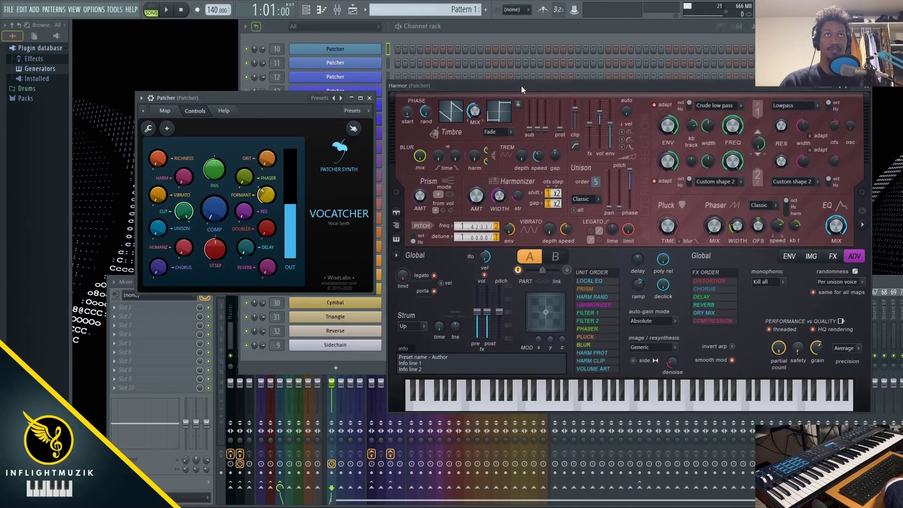
pyautogui.moveTo(522, 90); pyautogui.dragTo(512, 61)
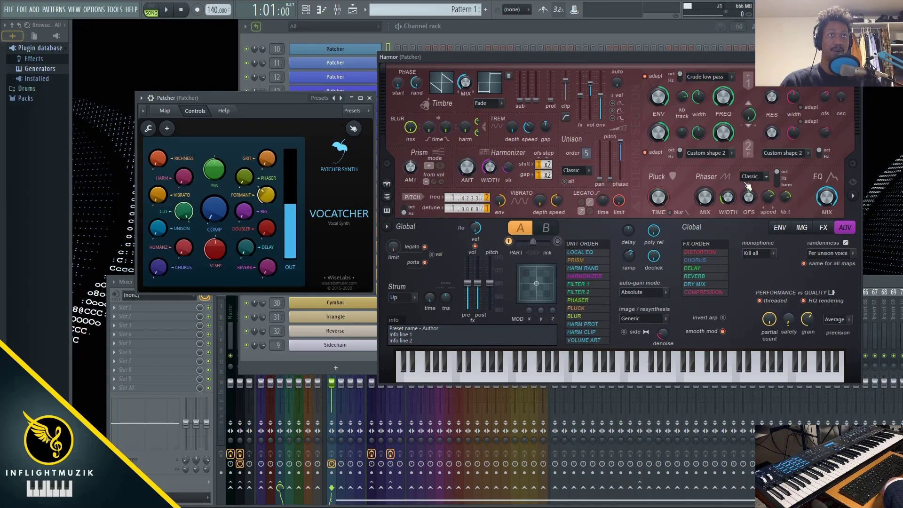
# - View Harmor's FX and IMG sections, and turn up Vocatcher's HARM control
pyautogui.click(824, 228)
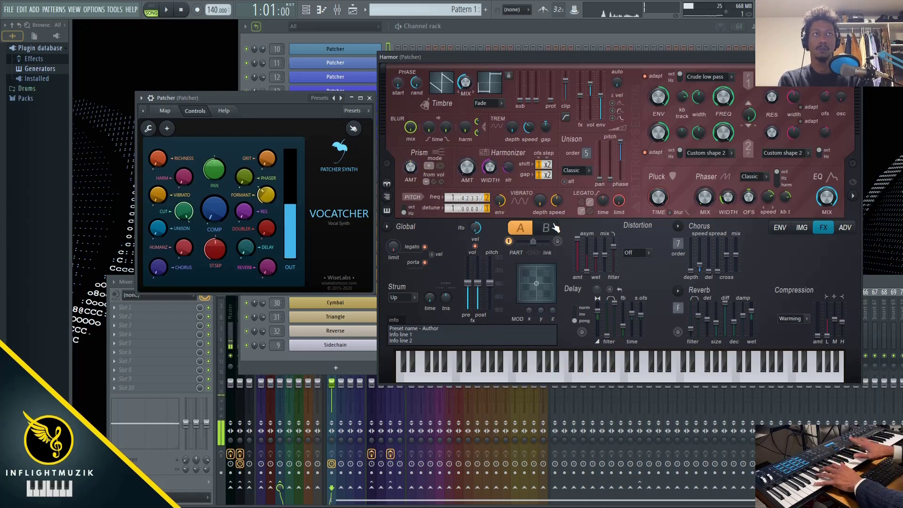
pyautogui.click(801, 227)
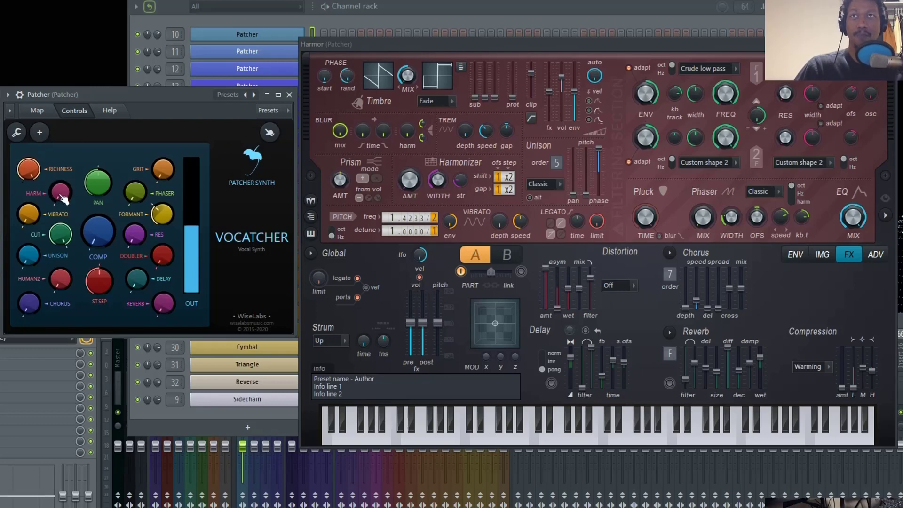
pyautogui.moveTo(64, 196)
pyautogui.mouseDown()
pyautogui.moveTo(62, 178)
pyautogui.moveTo(66, 211)
pyautogui.moveTo(61, 174)
pyautogui.moveTo(66, 206)
pyautogui.mouseUp()
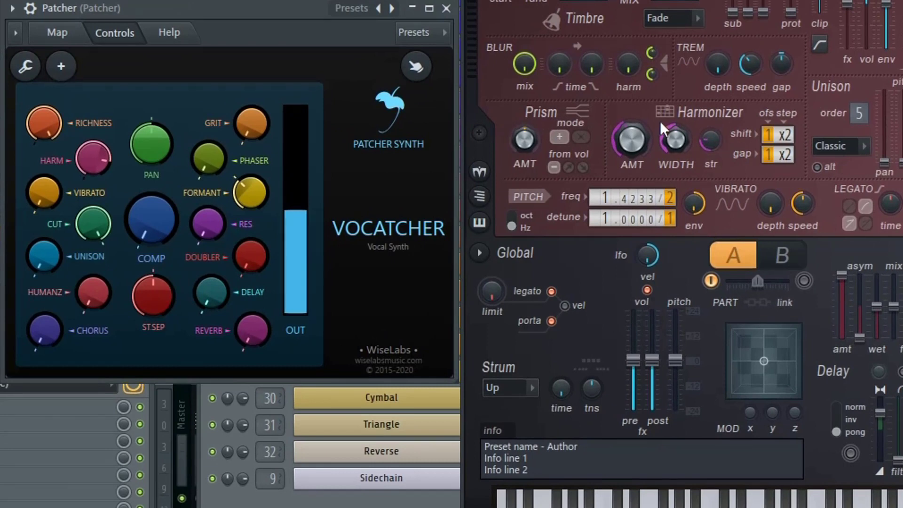
# - Adjust Harmor's Harmonizer amount and strength, with shift set to 5 and +6 and gap to 5 and +7
pyautogui.moveTo(631, 143)
pyautogui.mouseDown()
pyautogui.moveTo(631, 127)
pyautogui.moveTo(631, 148)
pyautogui.mouseUp()
pyautogui.moveTo(712, 146); pyautogui.dragTo(712, 135)
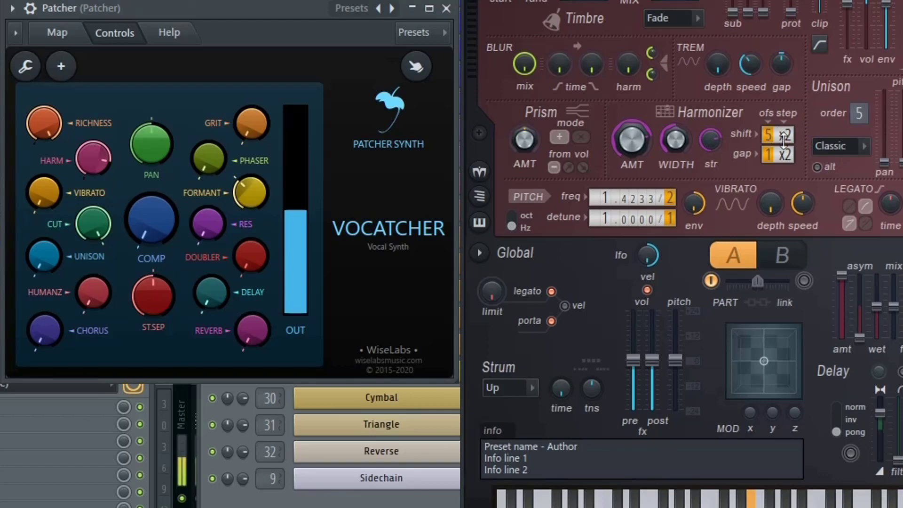
pyautogui.moveTo(783, 141); pyautogui.dragTo(783, 127)
pyautogui.scroll(-1, 782, 155)
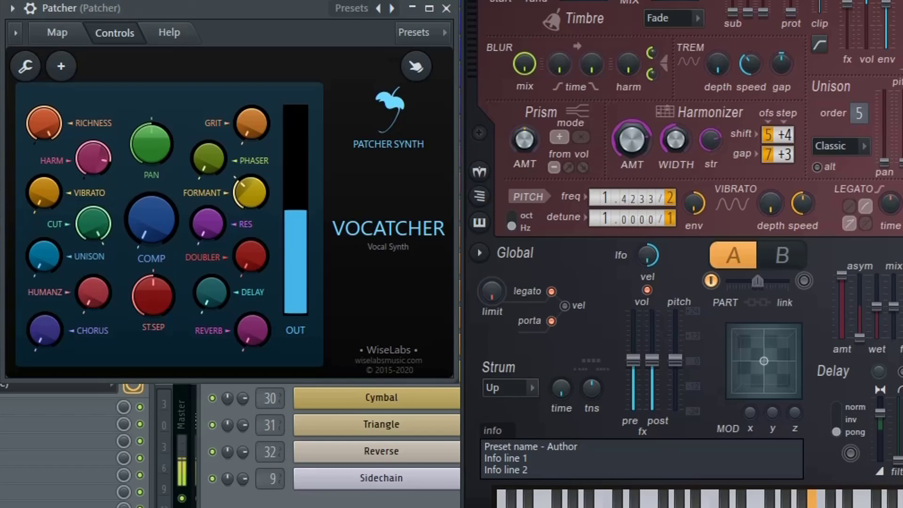
pyautogui.moveTo(768, 155); pyautogui.dragTo(767, 159)
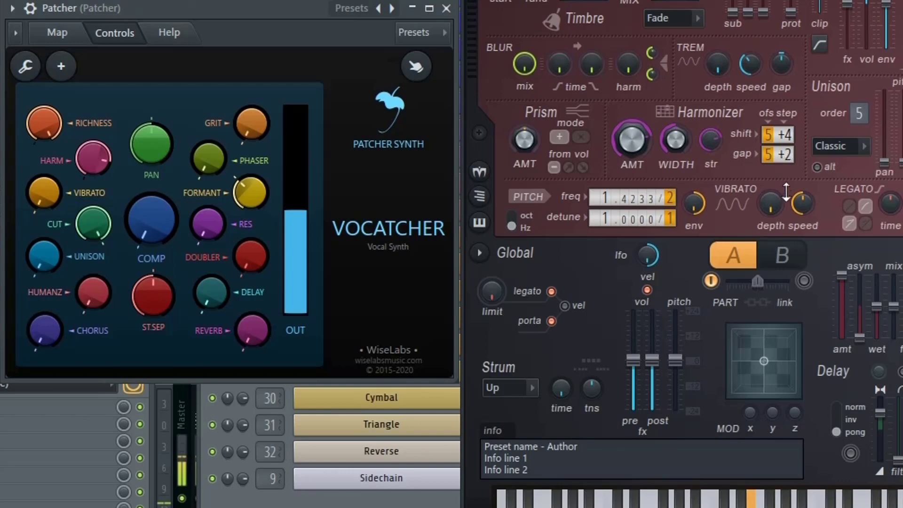
pyautogui.moveTo(784, 154); pyautogui.dragTo(784, 145)
pyautogui.moveTo(710, 140); pyautogui.dragTo(710, 147)
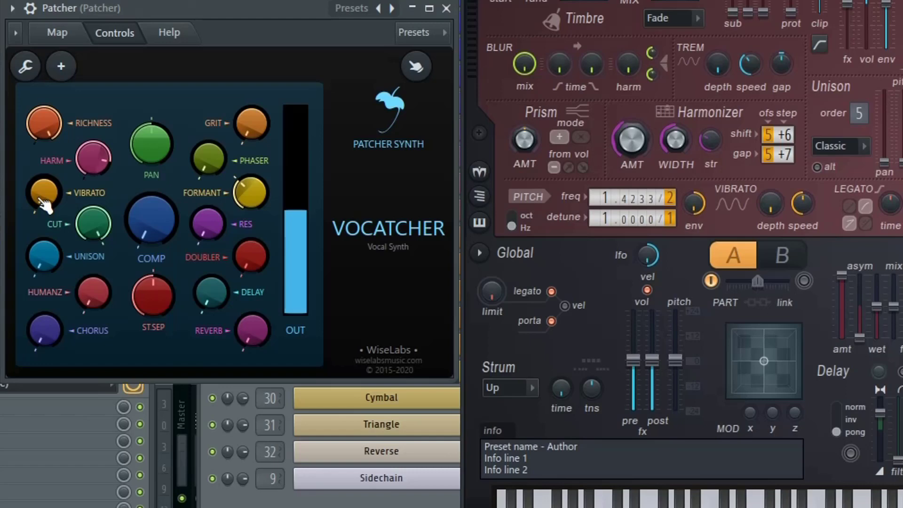
# - Turn Vocatcher's VIBRATO control fully up and raise UNISON partway
pyautogui.moveTo(43, 202); pyautogui.dragTo(43, 160)
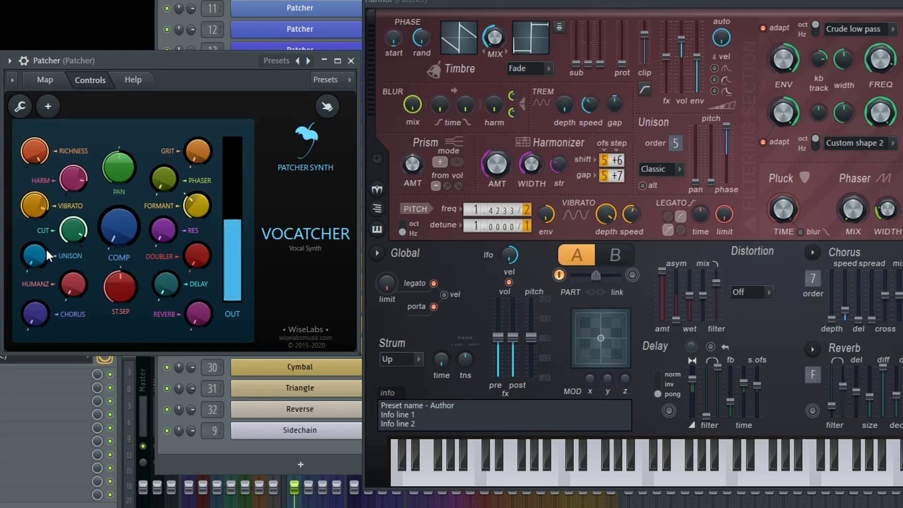
pyautogui.moveTo(40, 260)
pyautogui.mouseDown()
pyautogui.moveTo(40, 277)
pyautogui.moveTo(40, 256)
pyautogui.mouseUp()
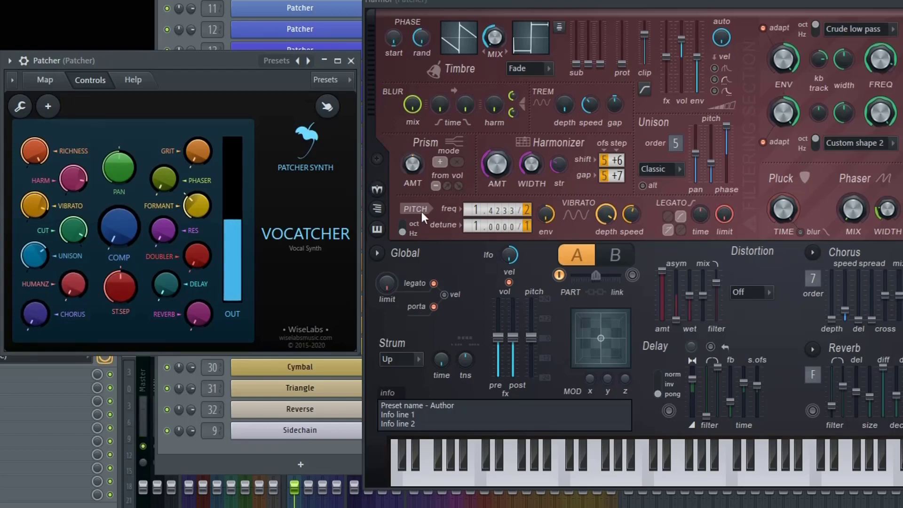
# - Try out the HUMANZ control and return it to minimum, and set CHORUS to a moderate level
pyautogui.moveTo(85, 290); pyautogui.dragTo(85, 269)
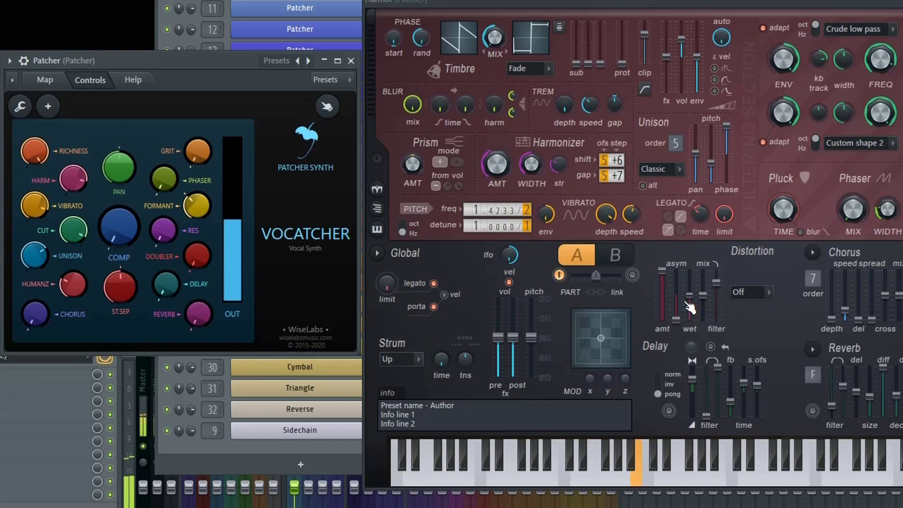
pyautogui.moveTo(75, 282); pyautogui.dragTo(75, 312)
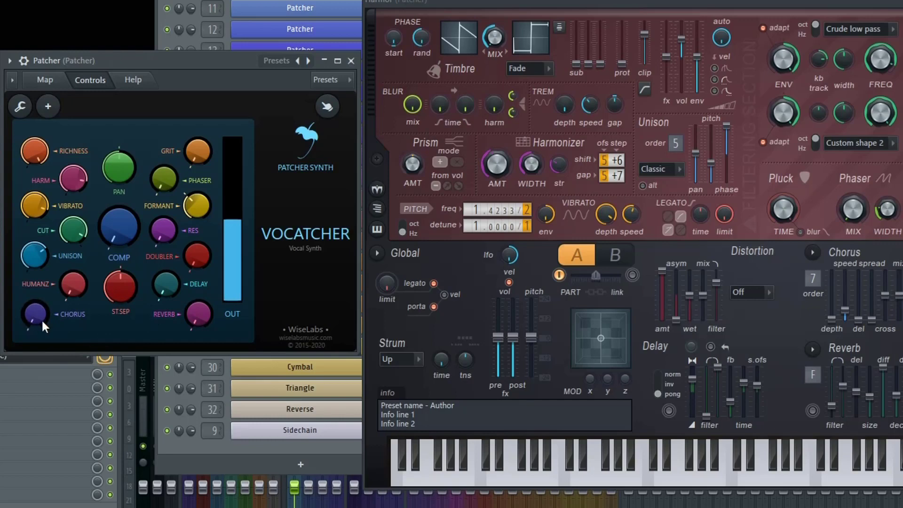
pyautogui.moveTo(44, 325); pyautogui.dragTo(44, 321)
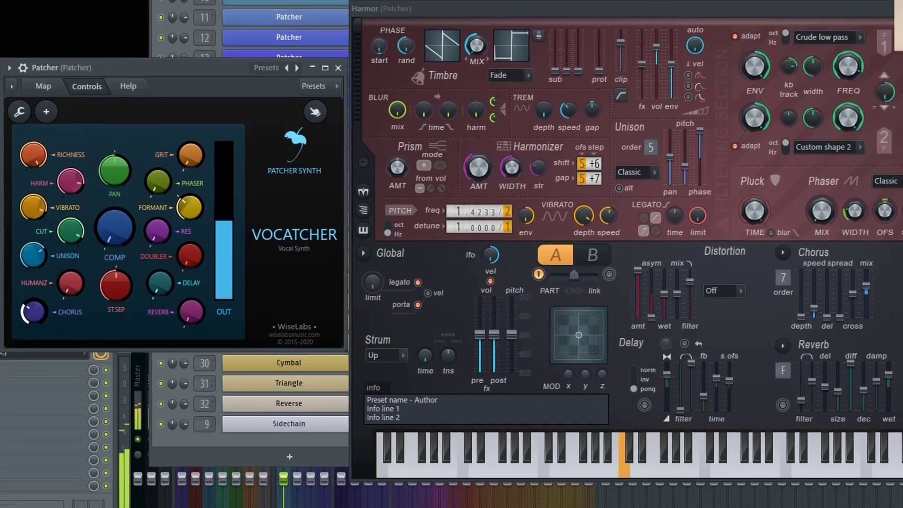
pyautogui.moveTo(40, 320)
pyautogui.mouseDown()
pyautogui.moveTo(40, 351)
pyautogui.moveTo(34, 308)
pyautogui.mouseUp()
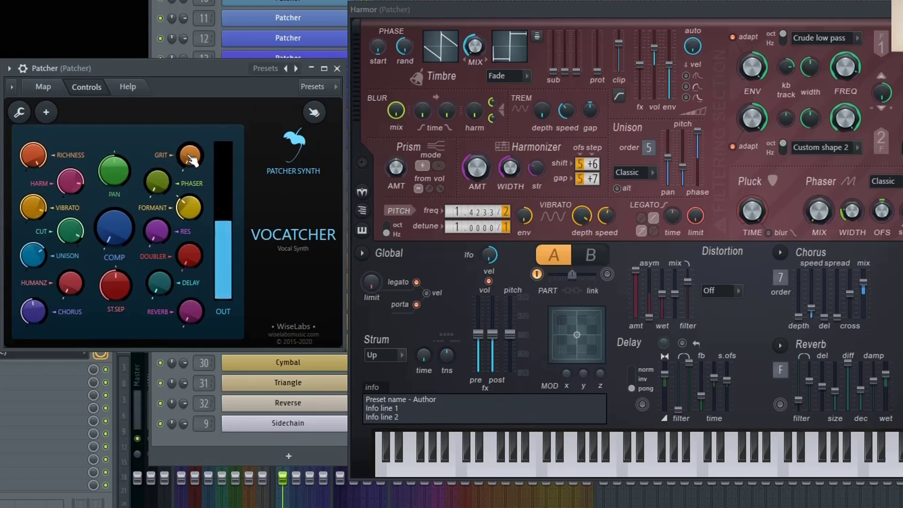
# - Raise Vocatcher's GRIT control and switch Harmor's Prism to its second mode
pyautogui.moveTo(190, 155)
pyautogui.mouseDown()
pyautogui.moveTo(190, 126)
pyautogui.moveTo(190, 161)
pyautogui.mouseUp()
pyautogui.moveTo(194, 156); pyautogui.dragTo(194, 135)
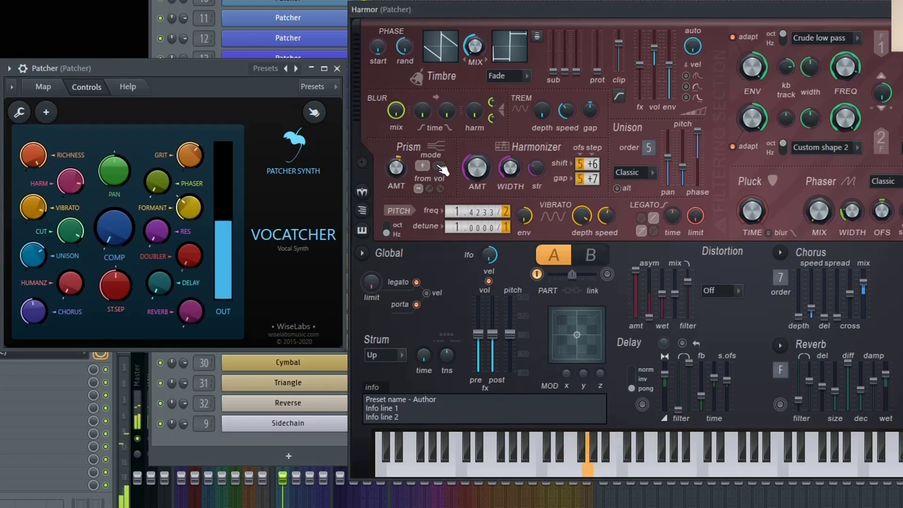
pyautogui.click(441, 168)
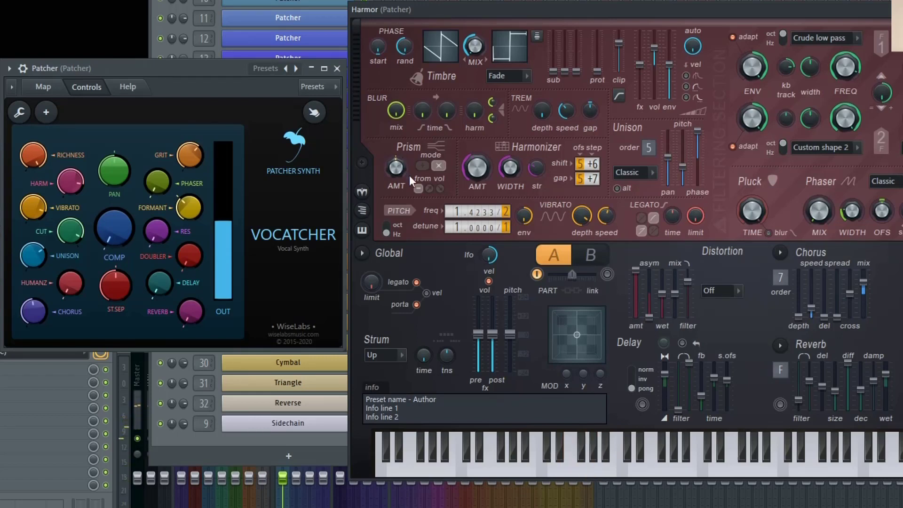
# - Raise Vocatcher's PHASER control partway and change Harmor's phaser type to Deeper
pyautogui.moveTo(157, 177); pyautogui.dragTo(157, 147)
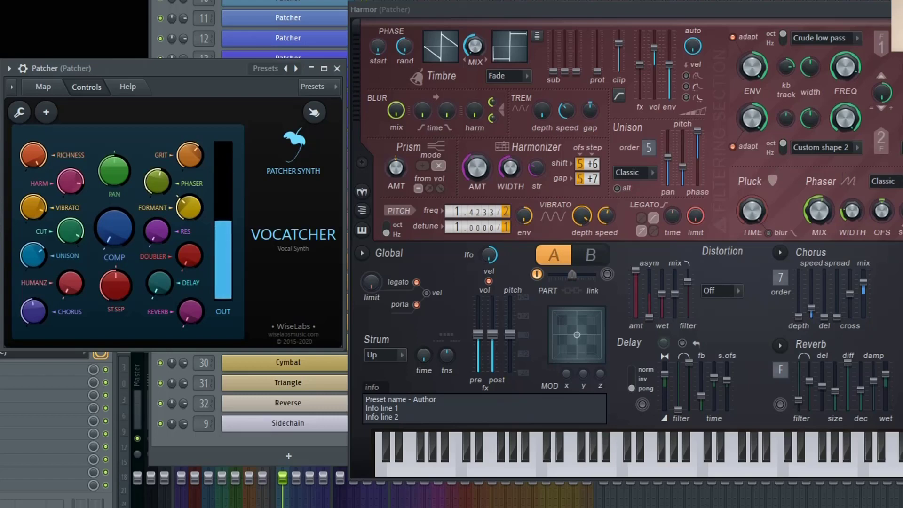
pyautogui.moveTo(157, 182)
pyautogui.mouseDown()
pyautogui.moveTo(157, 211)
pyautogui.moveTo(157, 186)
pyautogui.mouseUp()
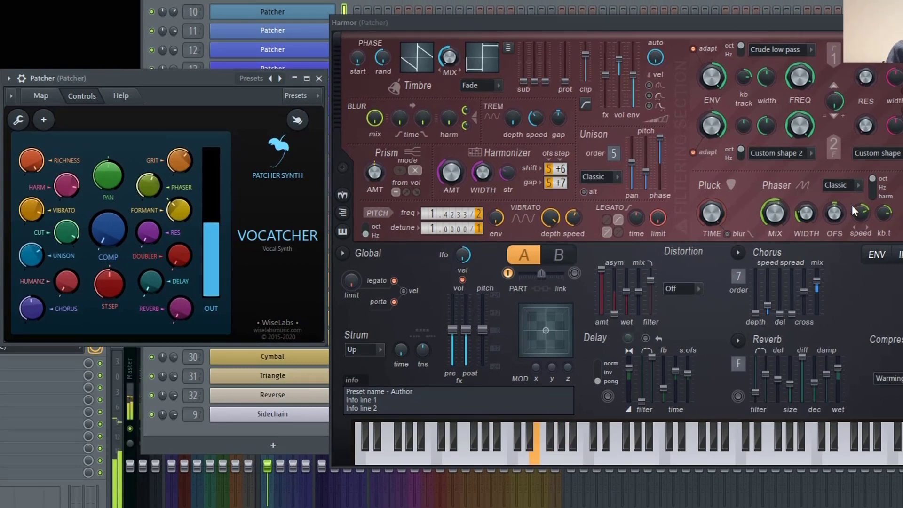
pyautogui.scroll(-3, 851, 190)
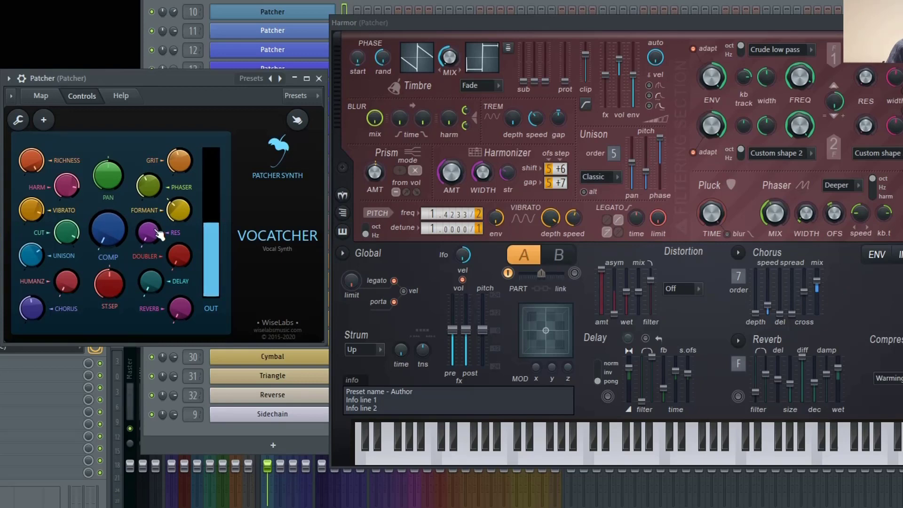
# - Raise RES, adjust FORMANT with Harmor's IMG section shown, and turn DOUBLER back down
pyautogui.moveTo(156, 230); pyautogui.dragTo(156, 229)
pyautogui.click(900, 255)
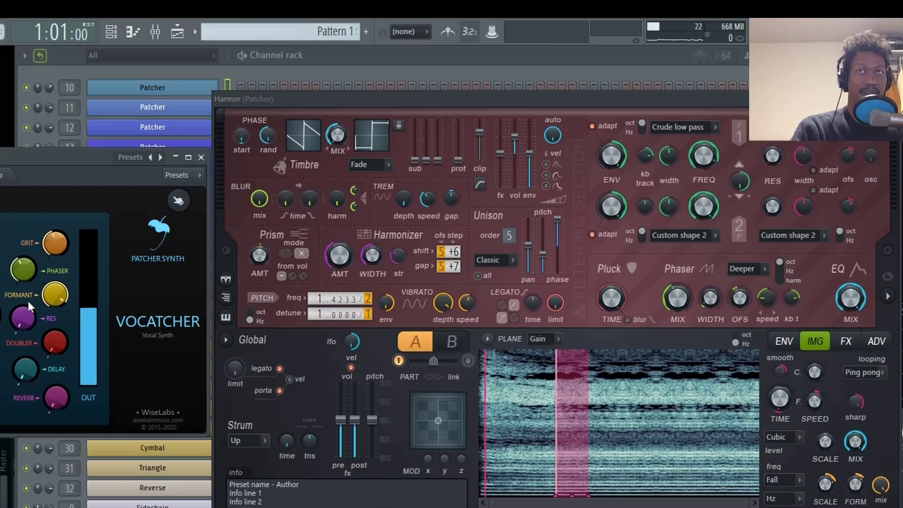
pyautogui.rightClick(47, 293)
pyautogui.click(56, 300)
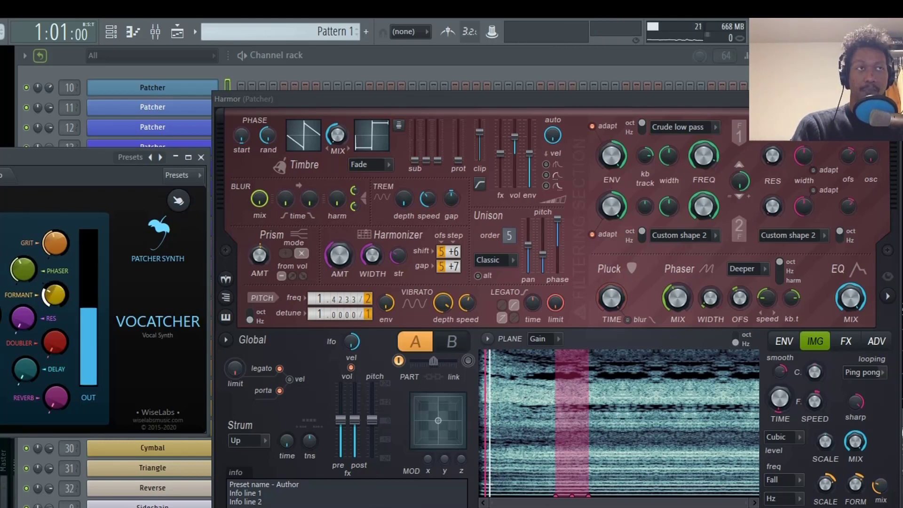
pyautogui.rightClick(54, 297)
pyautogui.click(55, 297)
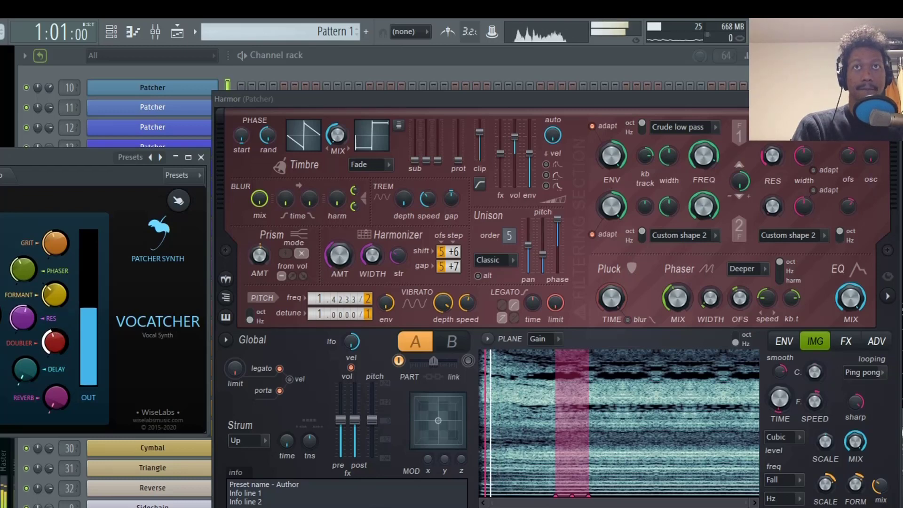
pyautogui.moveTo(55, 342); pyautogui.dragTo(55, 362)
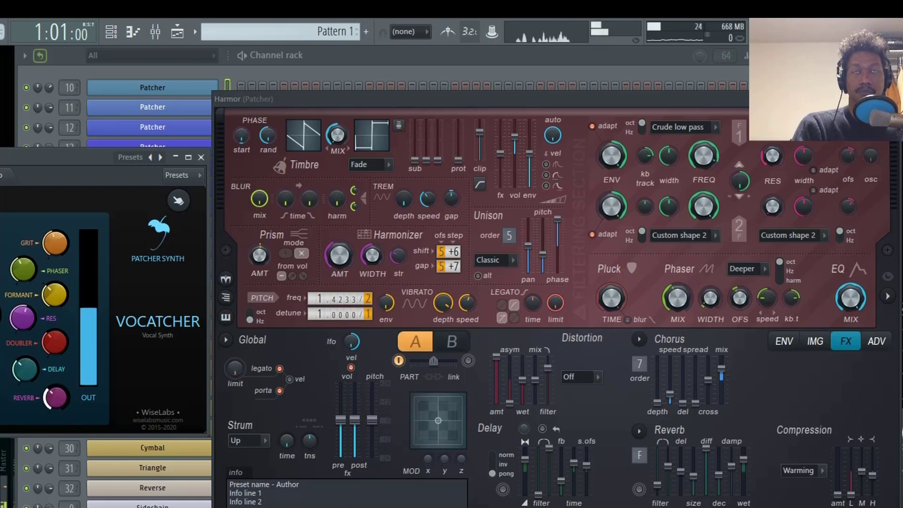
# - Examine the Fruity Delay 3 and Fruity Stereo Enhancer modules in the Patcher map
pyautogui.click(1, 175)
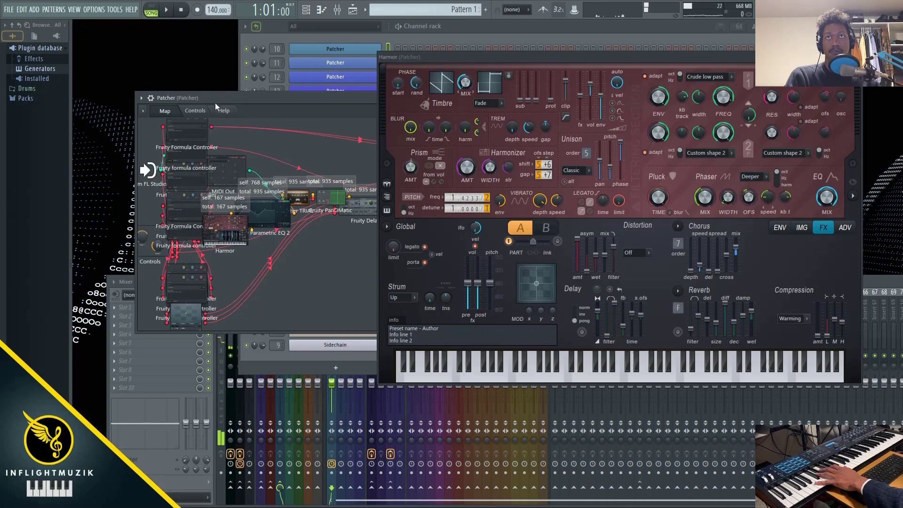
pyautogui.click(194, 110)
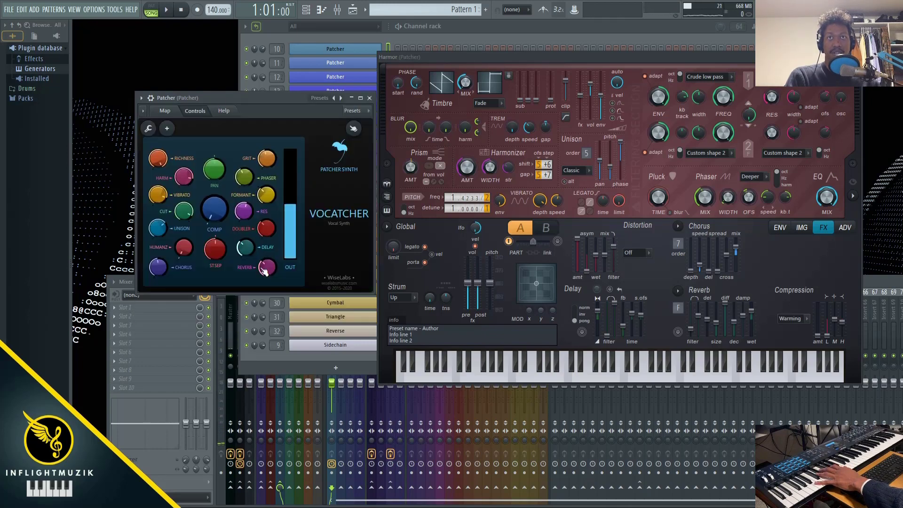
pyautogui.click(160, 115)
pyautogui.click(367, 209)
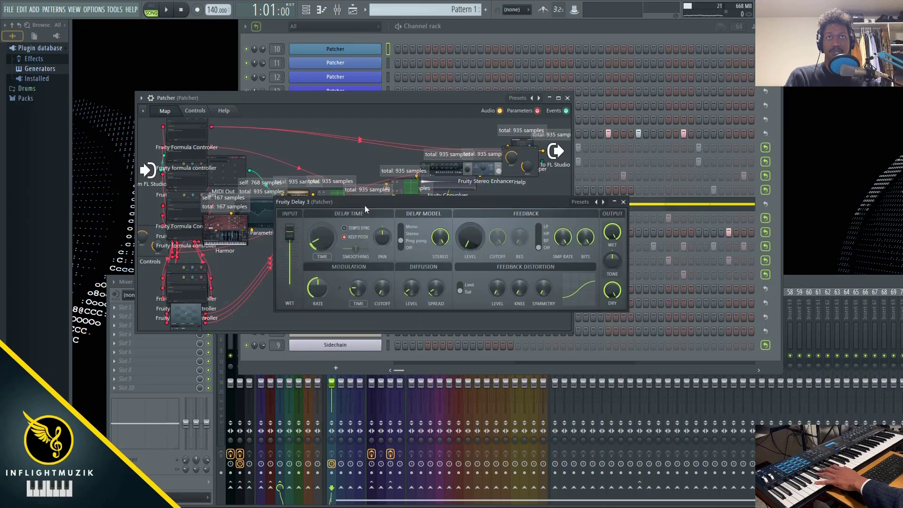
pyautogui.click(494, 169)
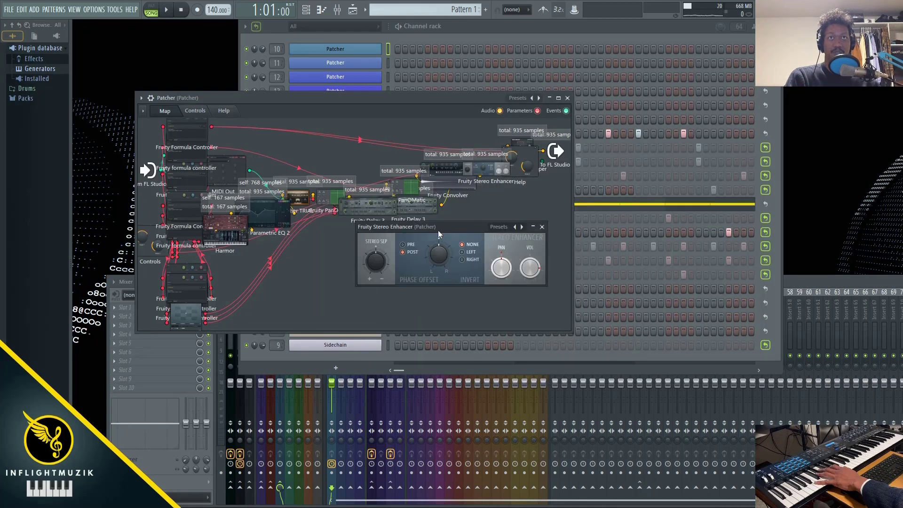
# - Examine the Fruity Stereo Enhancer and Fruity Convolver modules in the Patcher map
pyautogui.moveTo(438, 230); pyautogui.dragTo(391, 153)
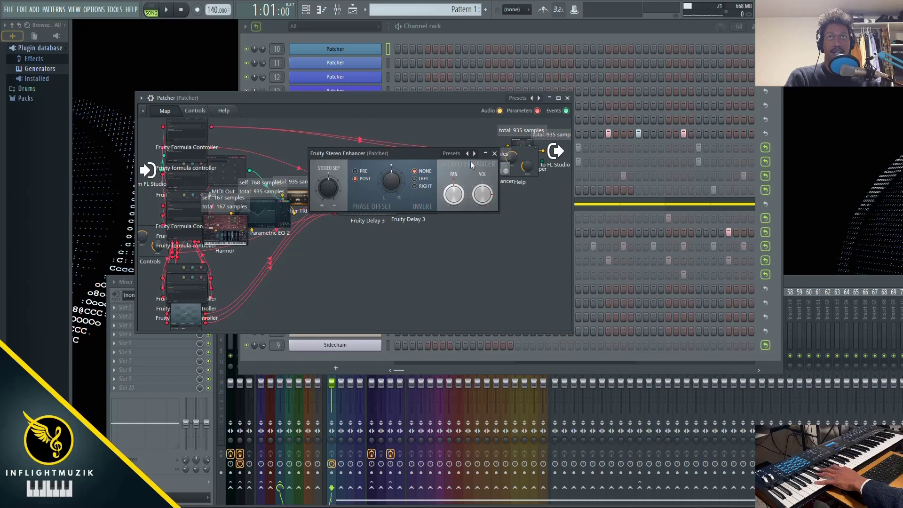
pyautogui.click(494, 154)
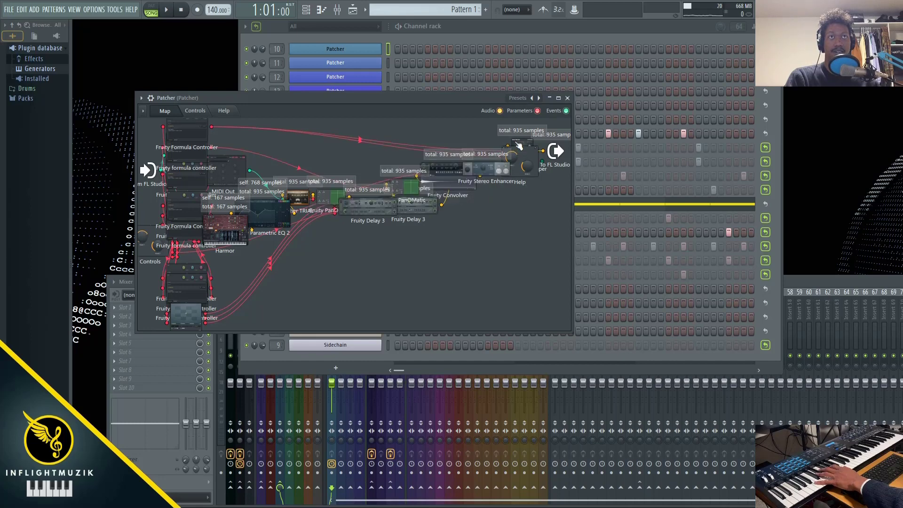
pyautogui.click(518, 146)
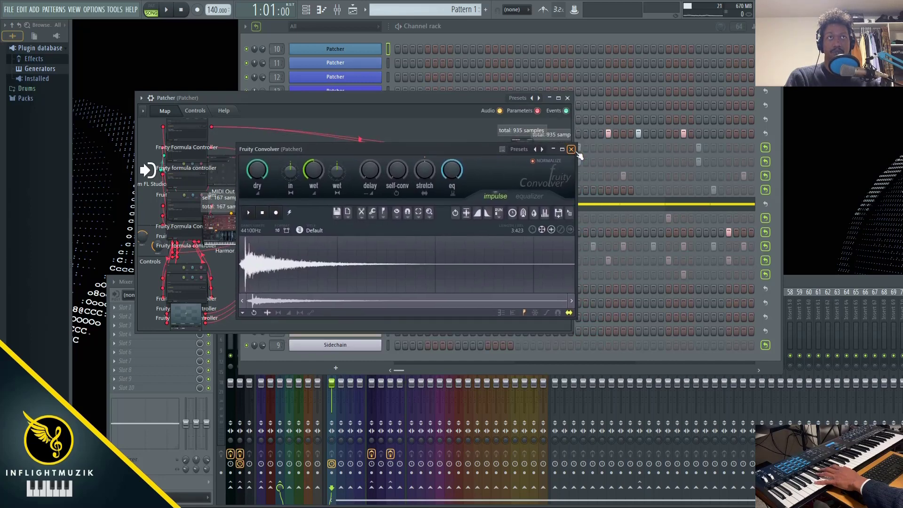
pyautogui.click(337, 213)
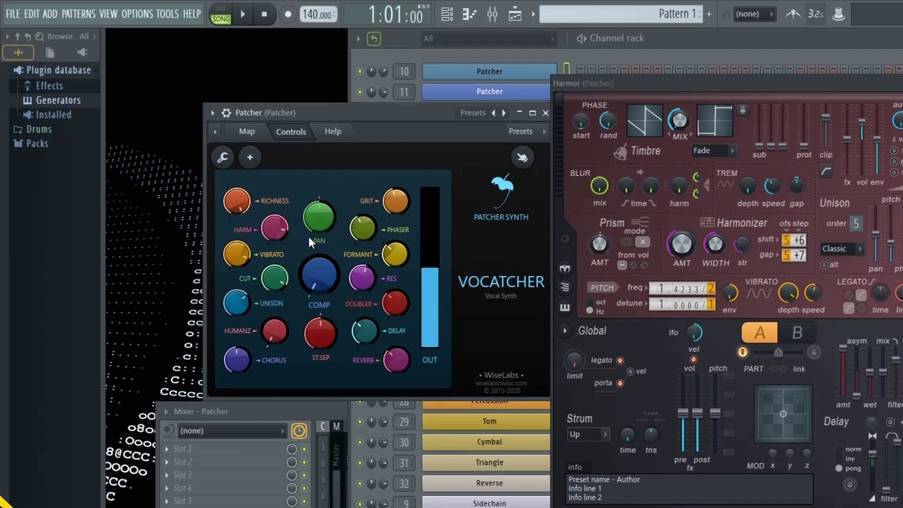
# - Try a small turn of Vocatcher's PAN control and reset it to its default
pyautogui.moveTo(315, 224)
pyautogui.mouseDown()
pyautogui.moveTo(315, 207)
pyautogui.moveTo(315, 228)
pyautogui.mouseUp()
pyautogui.rightClick(312, 220)
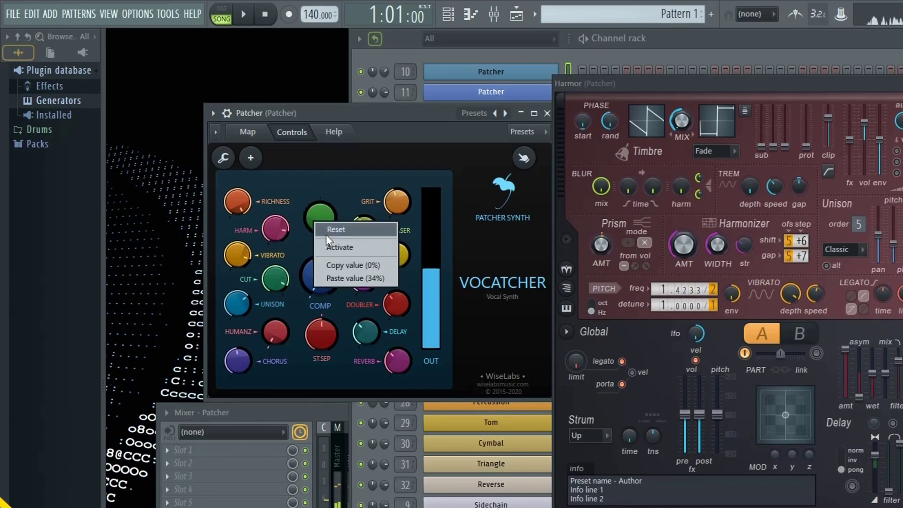
pyautogui.click(326, 232)
# - Raise Vocatcher's COMP control and adjust its ST.SEP control
pyautogui.moveTo(315, 285); pyautogui.dragTo(315, 249)
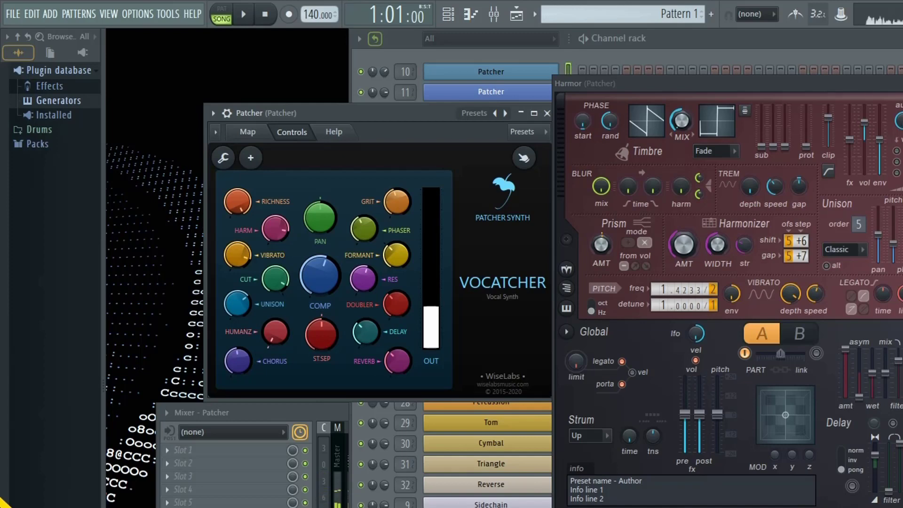
pyautogui.moveTo(321, 334); pyautogui.dragTo(321, 325)
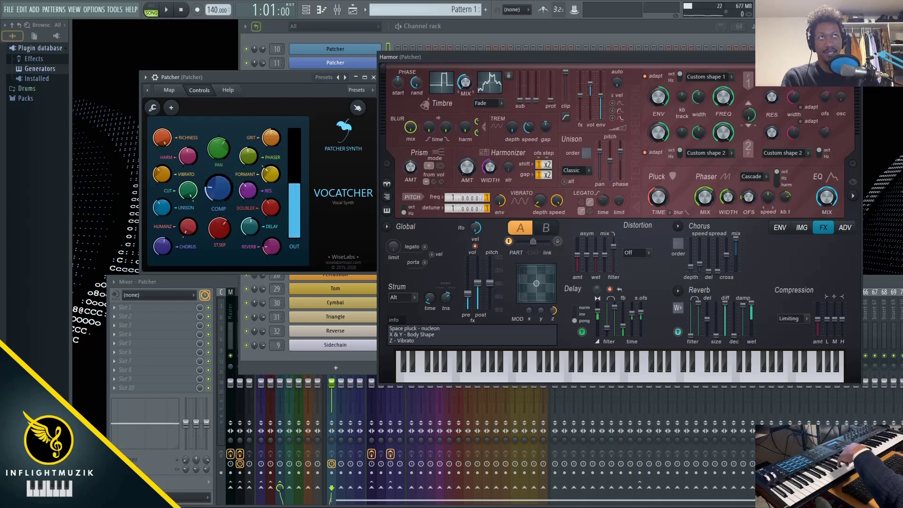
# - Audition Harmor's String section, Amber and Christmas bells presets through Vocatcher and show the Patcher map
pyautogui.click(808, 57)
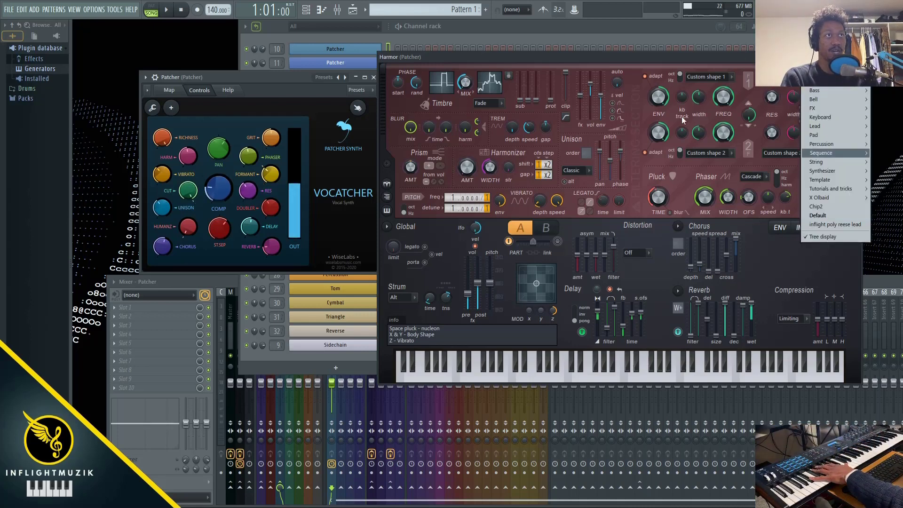
pyautogui.click(616, 60)
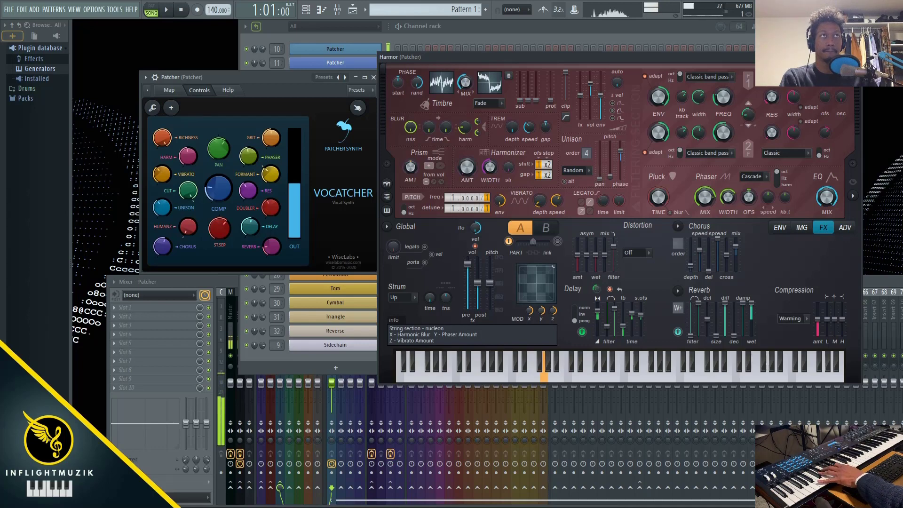
pyautogui.click(810, 57)
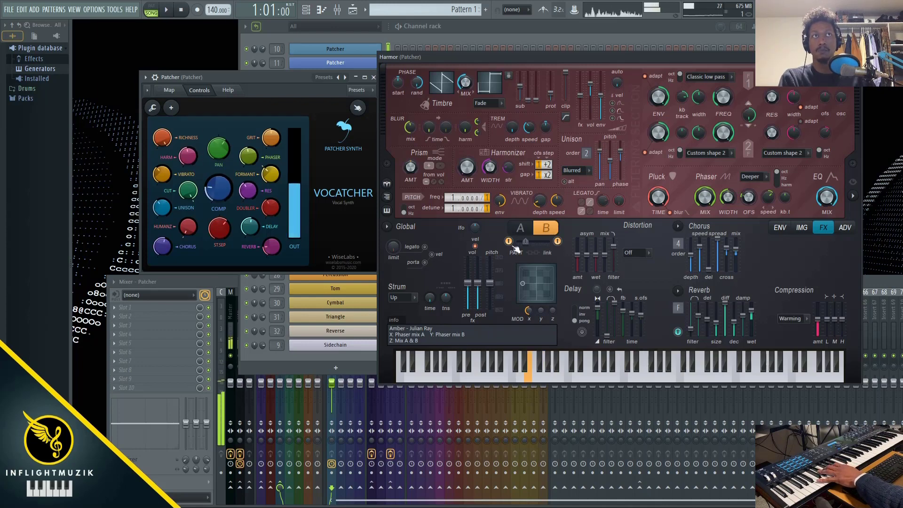
pyautogui.click(169, 90)
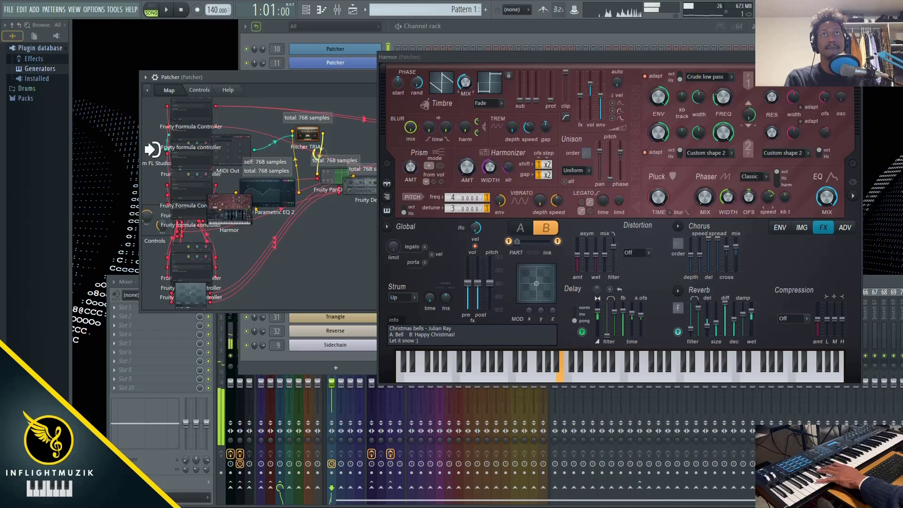